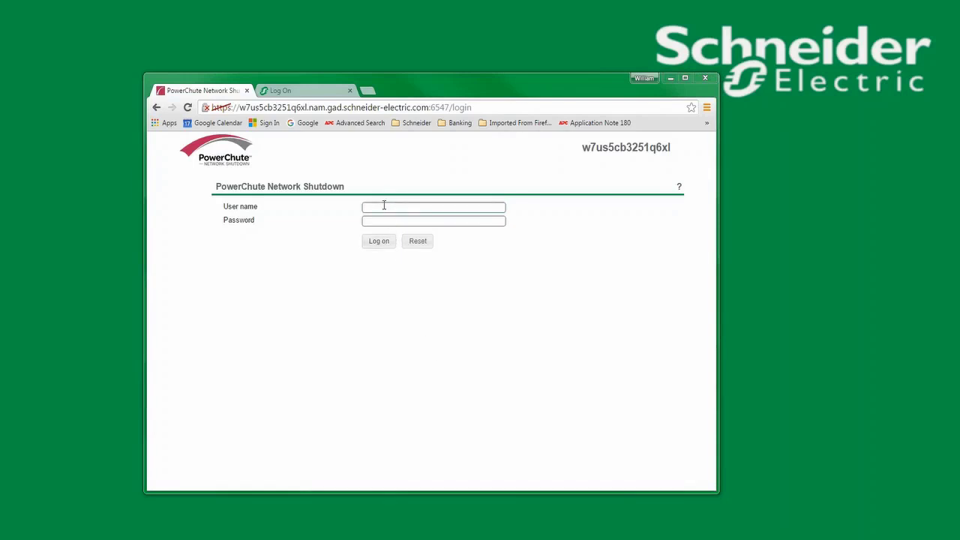
# Step: Try the default user name and password on the PowerChute login, then go to the management card's Log On page
pyautogui.click(384, 205)
pyautogui.write('apc')
pyautogui.press('Tab')
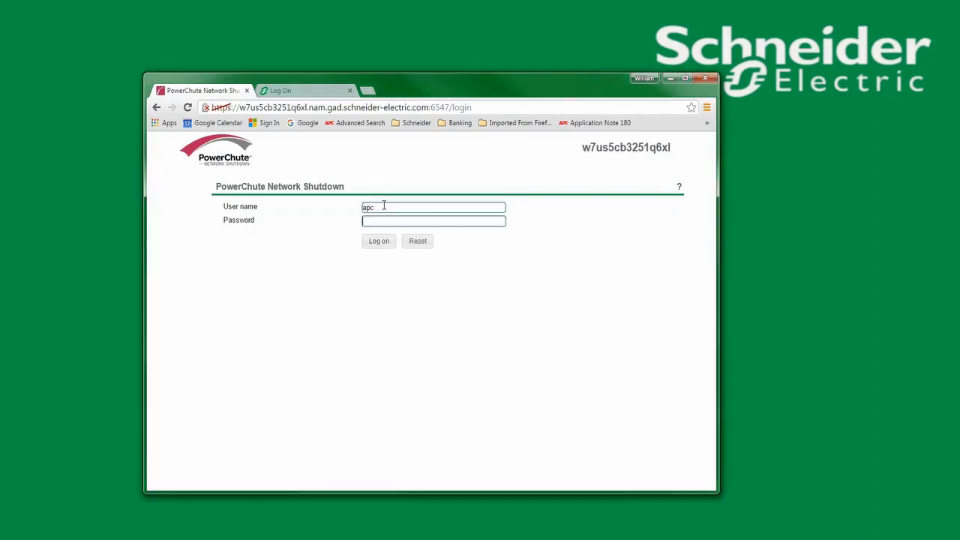
pyautogui.write('apc')
pyautogui.click(375, 242)
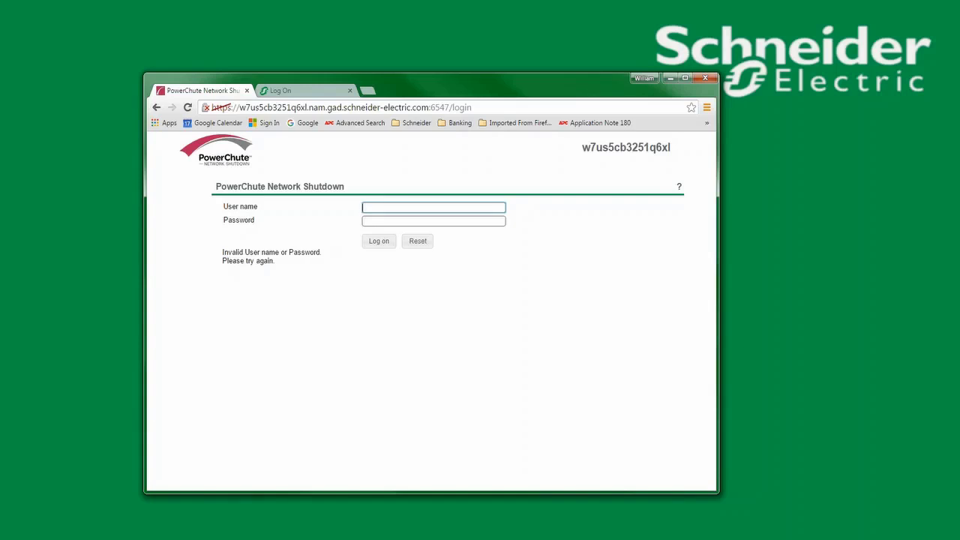
pyautogui.click(305, 91)
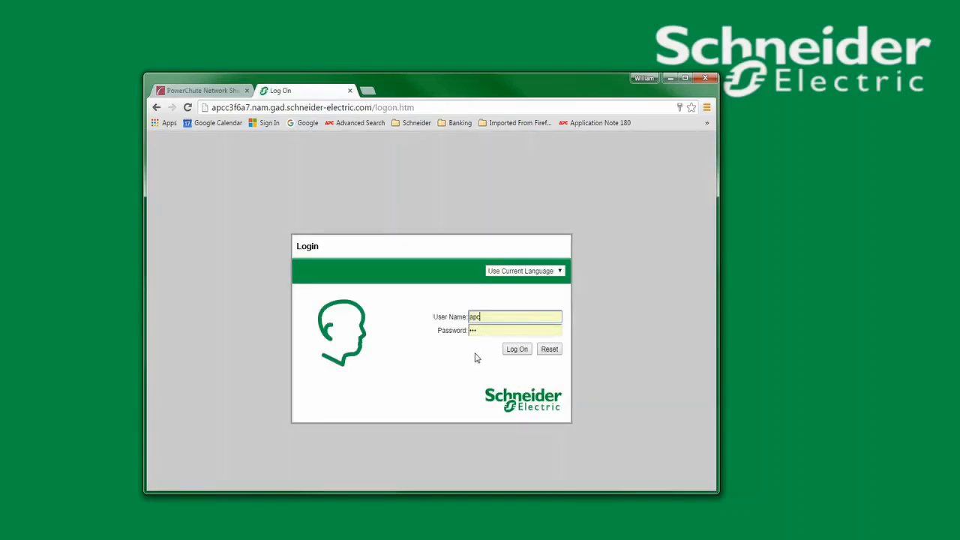
# Step: Log on to the management card and review PowerChute Shutdown Parameters under Configuration > Shutdown
pyautogui.click(524, 354)
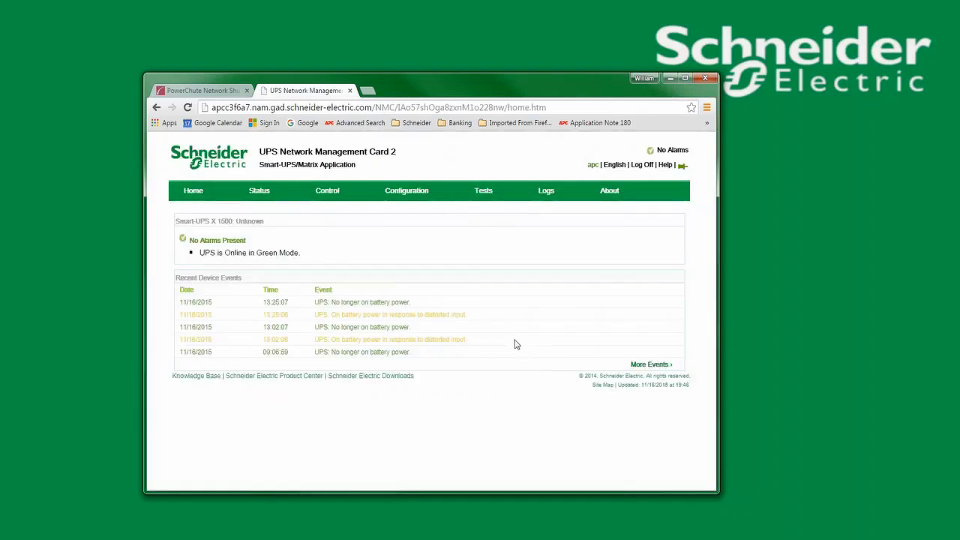
pyautogui.moveTo(405, 194)
pyautogui.click(406, 233)
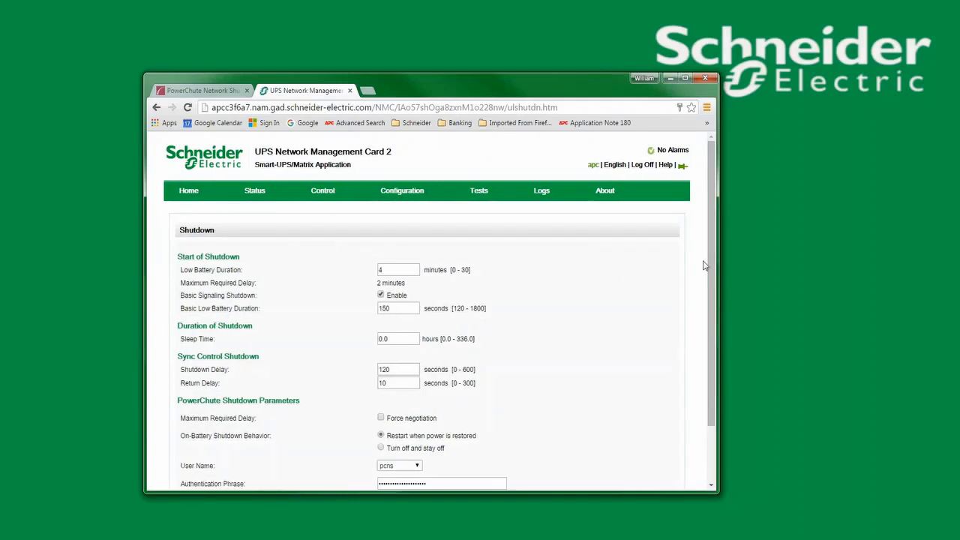
pyautogui.moveTo(713, 274); pyautogui.dragTo(708, 396)
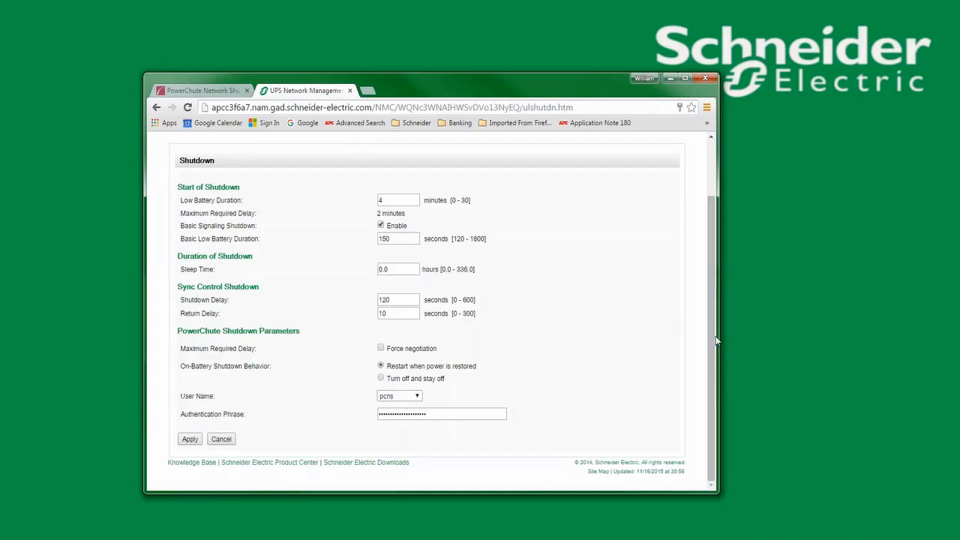
pyautogui.moveTo(713, 344); pyautogui.dragTo(708, 176)
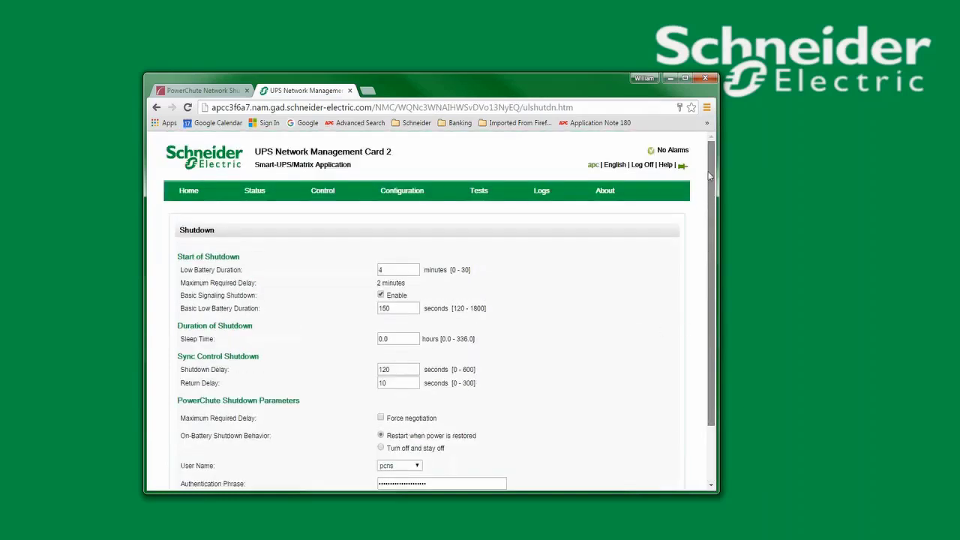
# Step: Log off the management card, return to the PowerChute login page, and minimize the browser
pyautogui.click(642, 164)
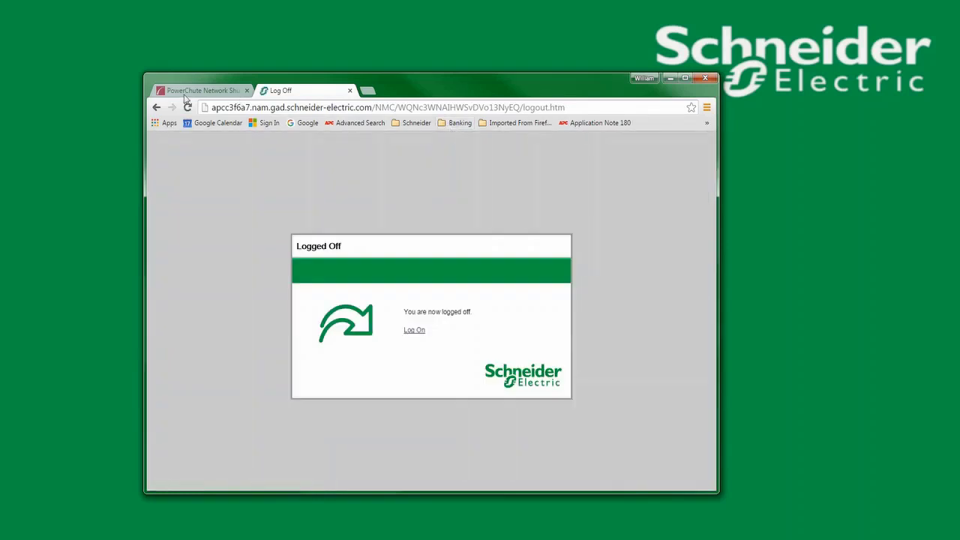
pyautogui.hotkey('ctrl', 'shift', 'Tab')
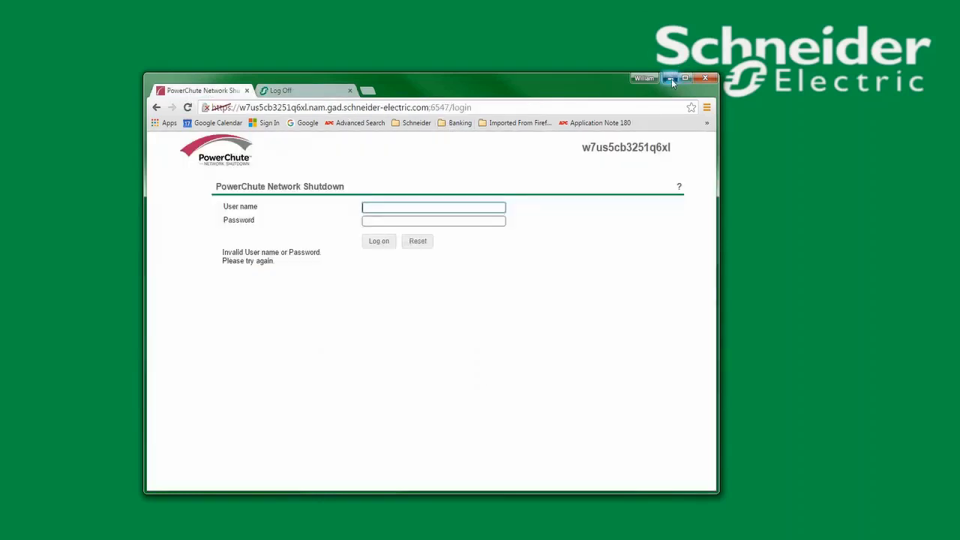
pyautogui.click(671, 79)
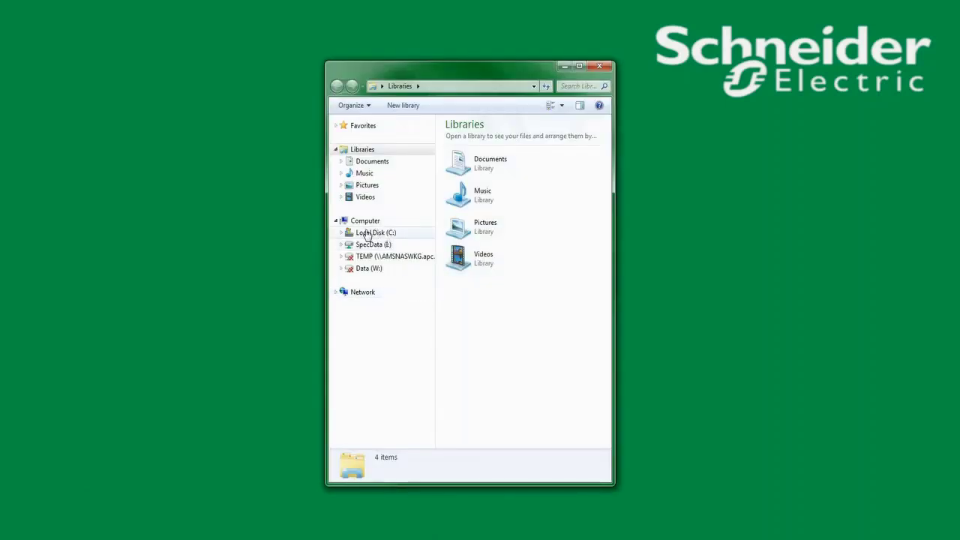
# Step: Open C:\Program Files\APC\PowerChute\group1 in Explorer and enter 'net stop pcns1' in the admin Command Prompt
pyautogui.click(368, 234)
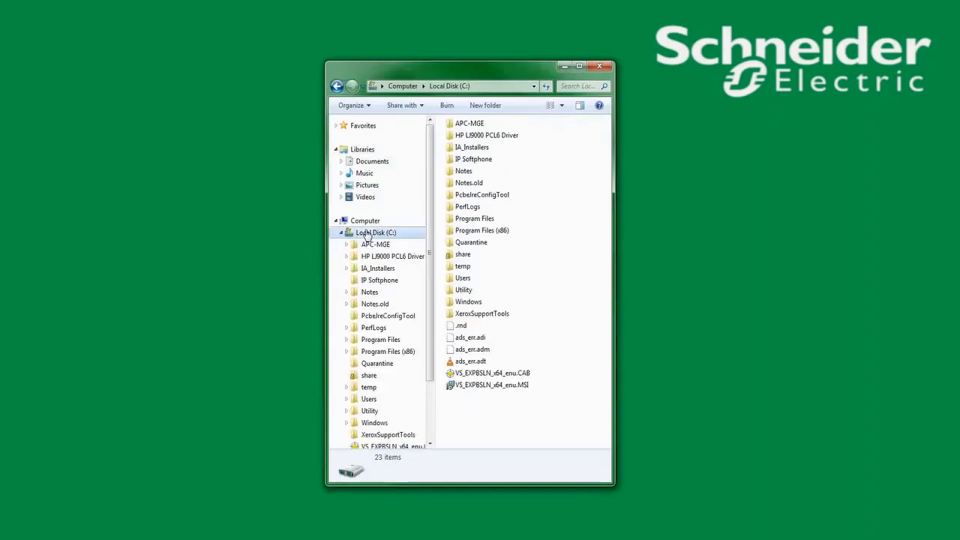
pyautogui.doubleClick(474, 217)
pyautogui.doubleClick(469, 157)
pyautogui.doubleClick(465, 138)
pyautogui.doubleClick(465, 138)
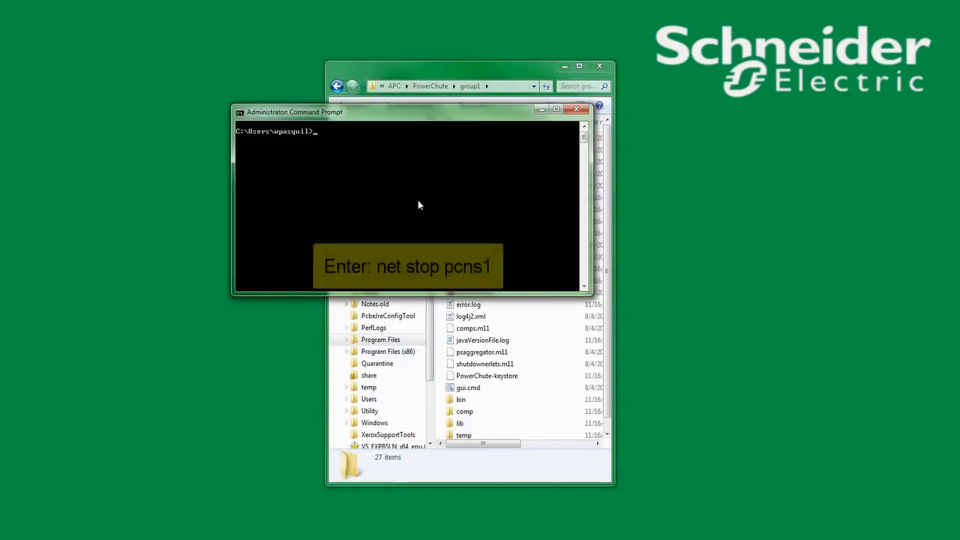
pyautogui.write('net stop')
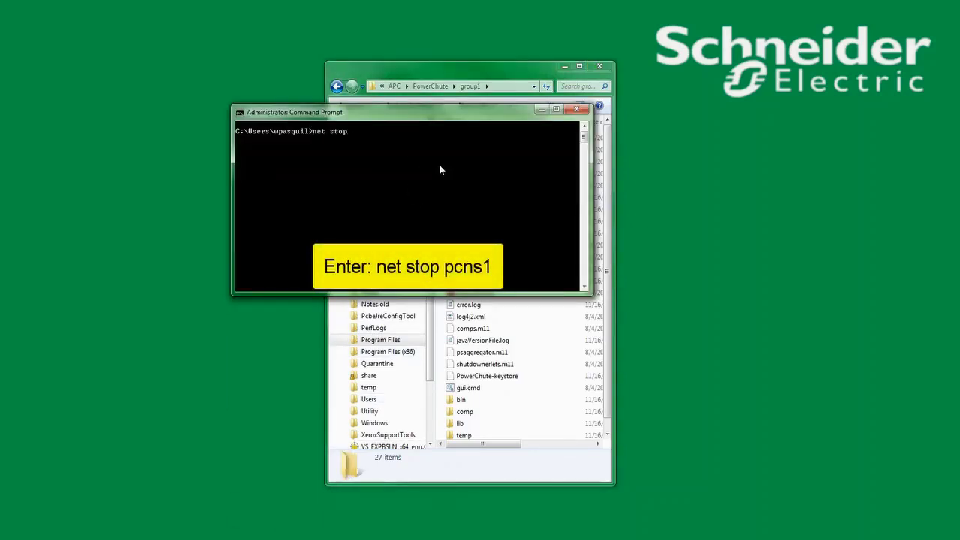
pyautogui.write(' pcns1')
# Step: Stop the pcns1 service with 'net stop pcns1' and bring the group1 Explorer window forward
pyautogui.press('Return')
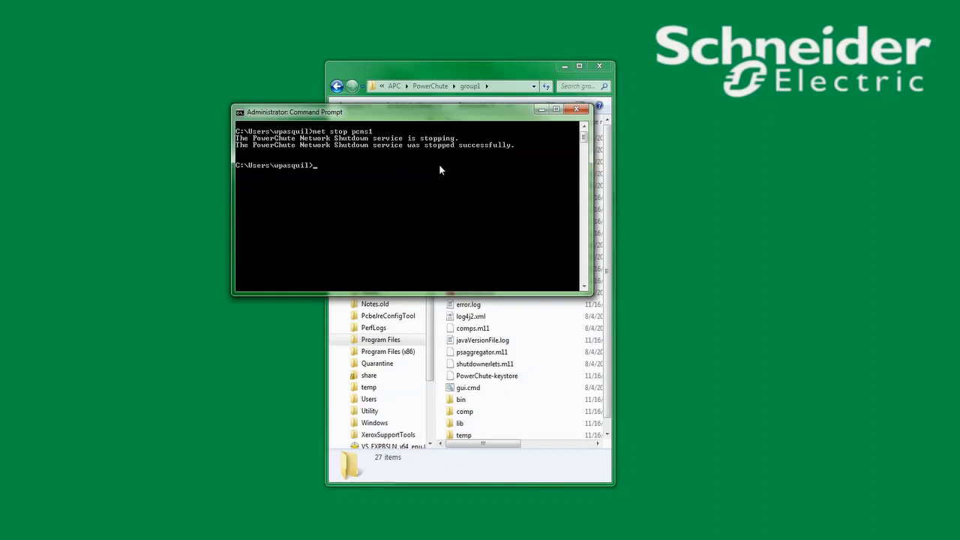
pyautogui.click(463, 476)
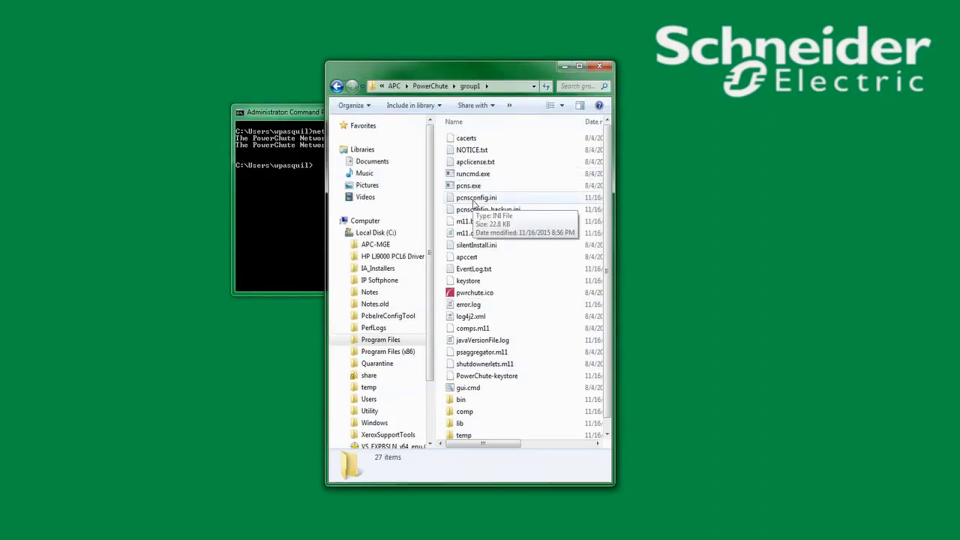
# Step: In pcnsconfig.ini, add 'username = pcns' and a password line below 'IP_1_Outlet = 1'
pyautogui.doubleClick(473, 198)
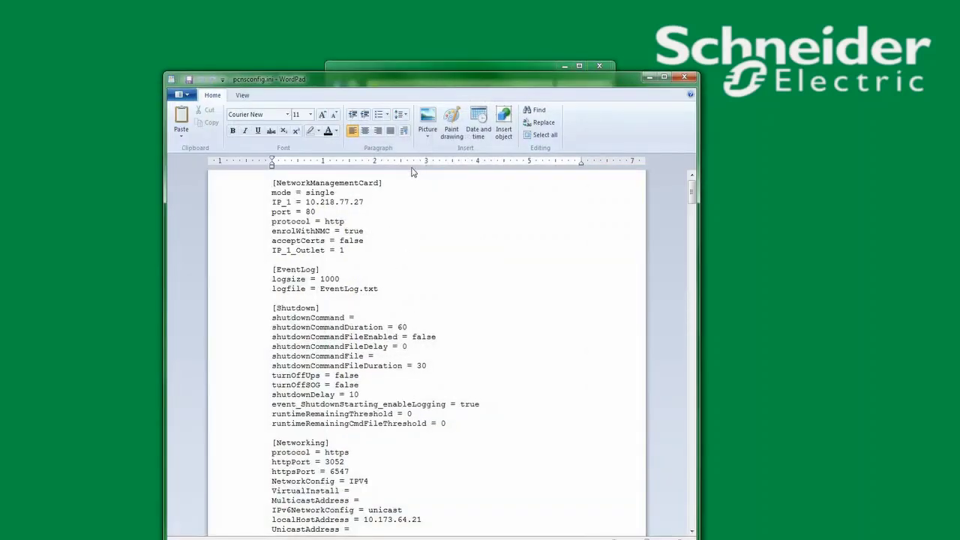
pyautogui.click(351, 249)
pyautogui.press('Return')
pyautogui.write('u')
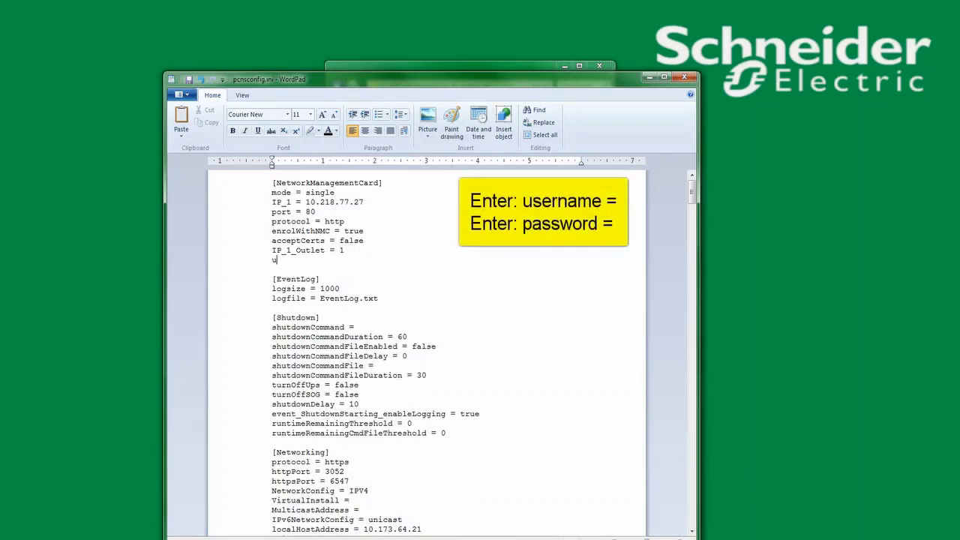
pyautogui.write('sername = pcns')
pyautogui.press('Return')
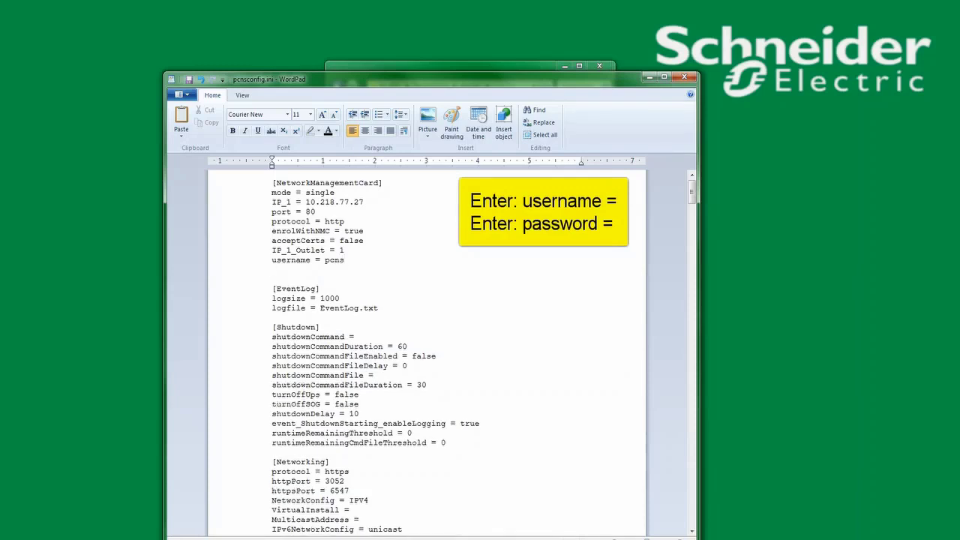
pyautogui.write('password = apc')
# Step: Save pcnsconfig.ini and exit WordPad
pyautogui.click(182, 94)
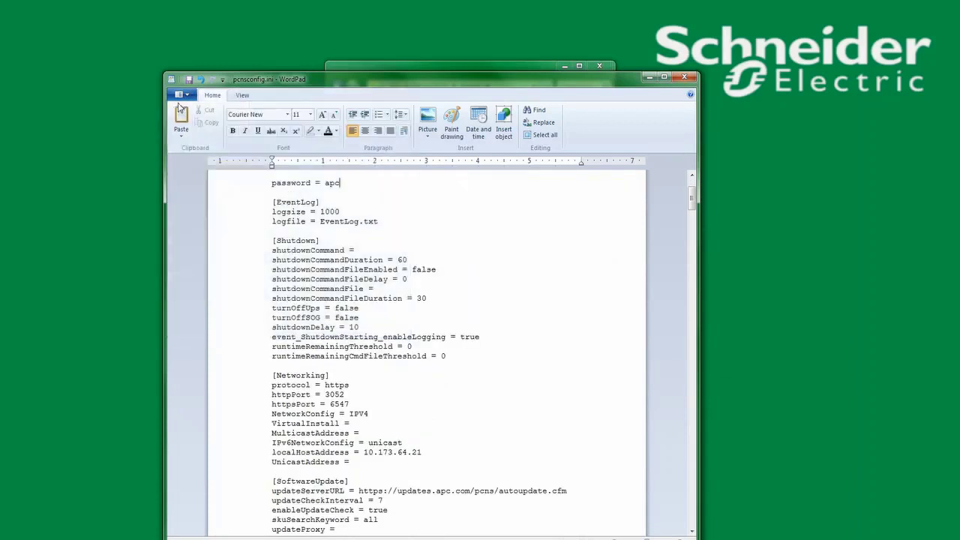
pyautogui.click(182, 95)
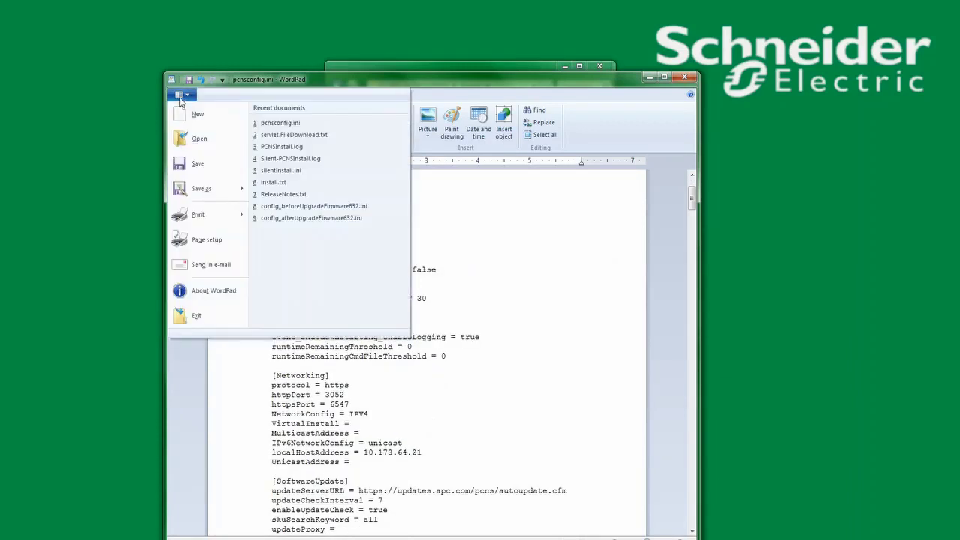
pyautogui.click(189, 316)
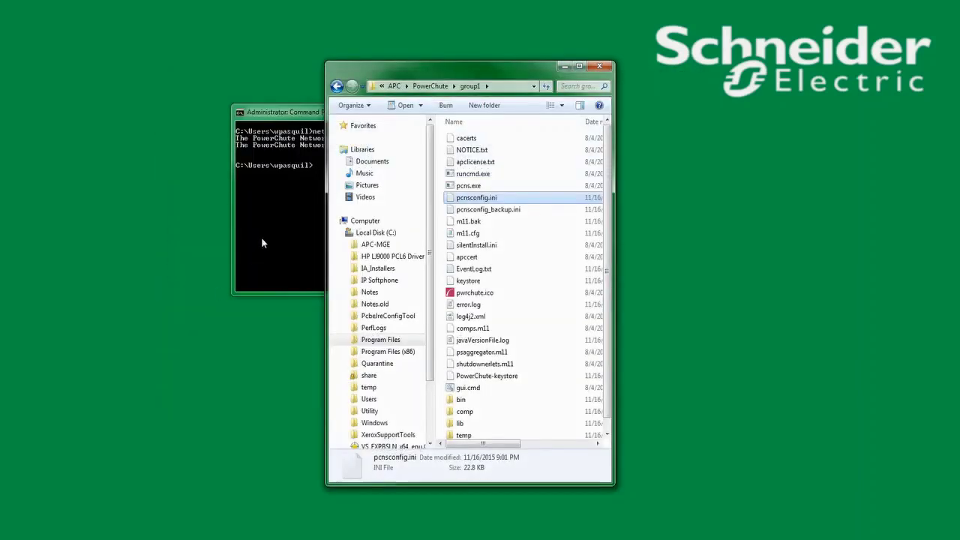
# Step: Restart the PowerChute service with 'net start pcns1' in Command Prompt
pyautogui.click(286, 222)
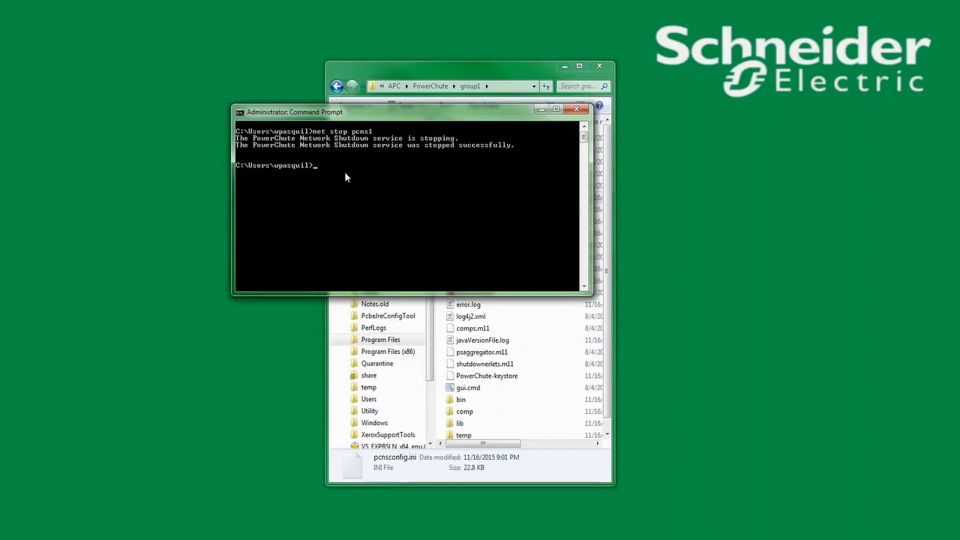
pyautogui.write('net start pcns1')
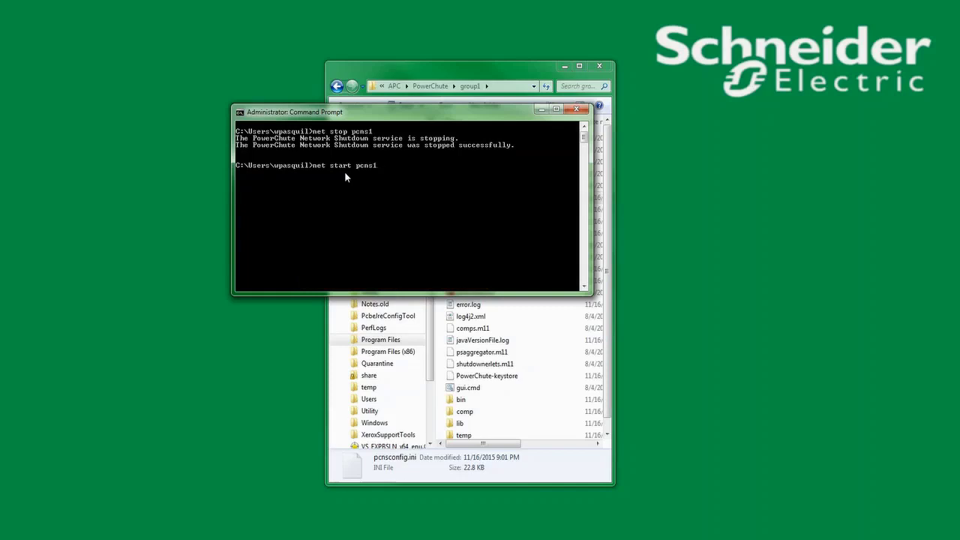
pyautogui.press('Return')
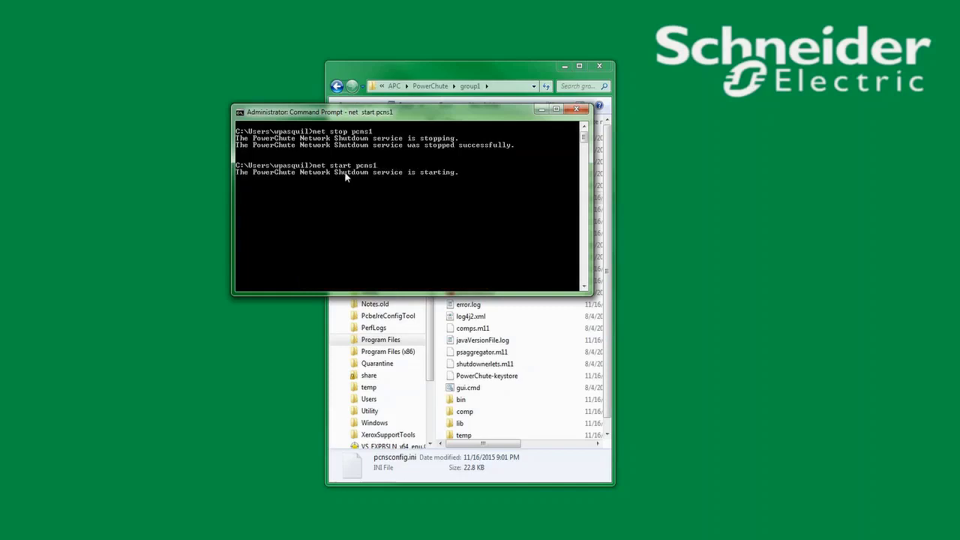
# Step: Close the config file and minimize the Explorer and Command Prompt windows
pyautogui.click(538, 477)
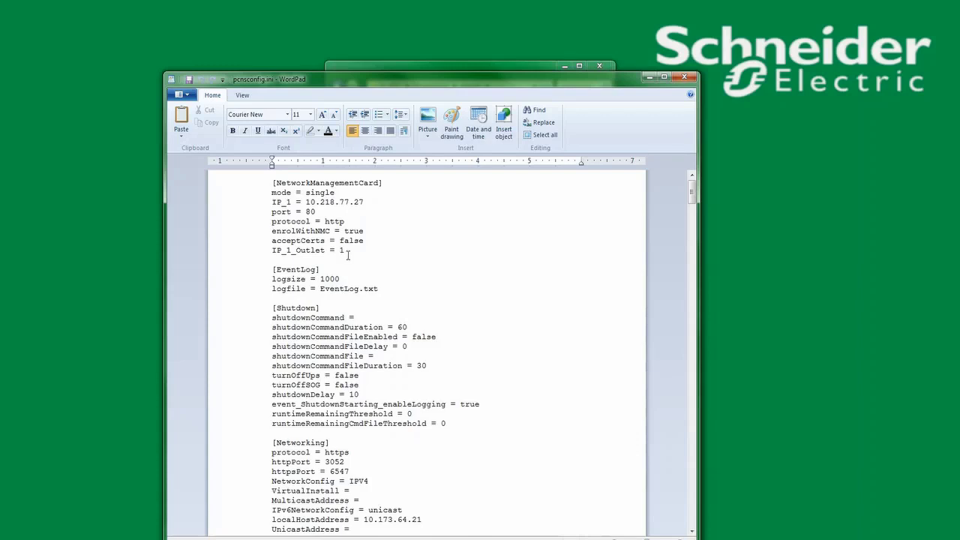
pyautogui.click(689, 79)
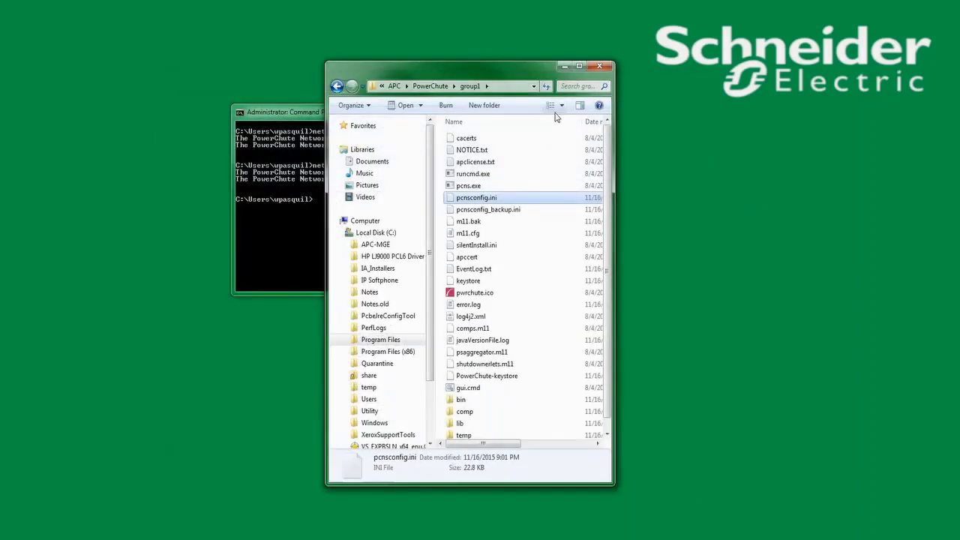
pyautogui.click(563, 66)
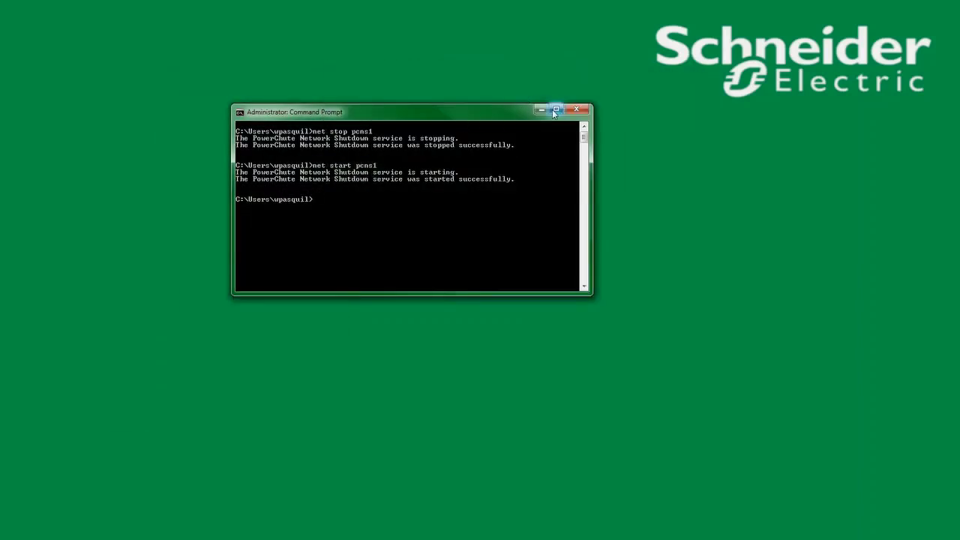
pyautogui.click(541, 110)
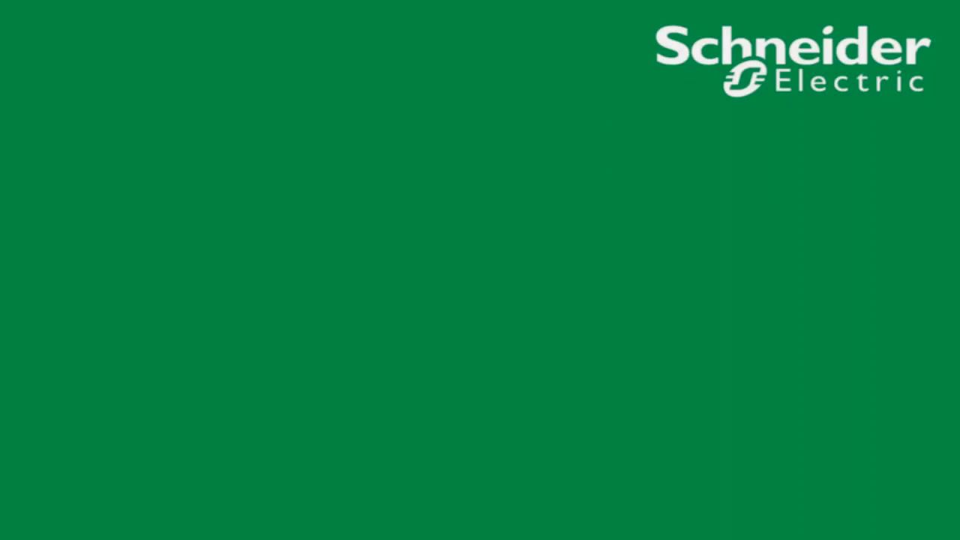
# Step: Change to /opt/APC/PowerChute/group1/ on the appliance and list its files
pyautogui.write('cd /opt/APC/PowerChute/g')
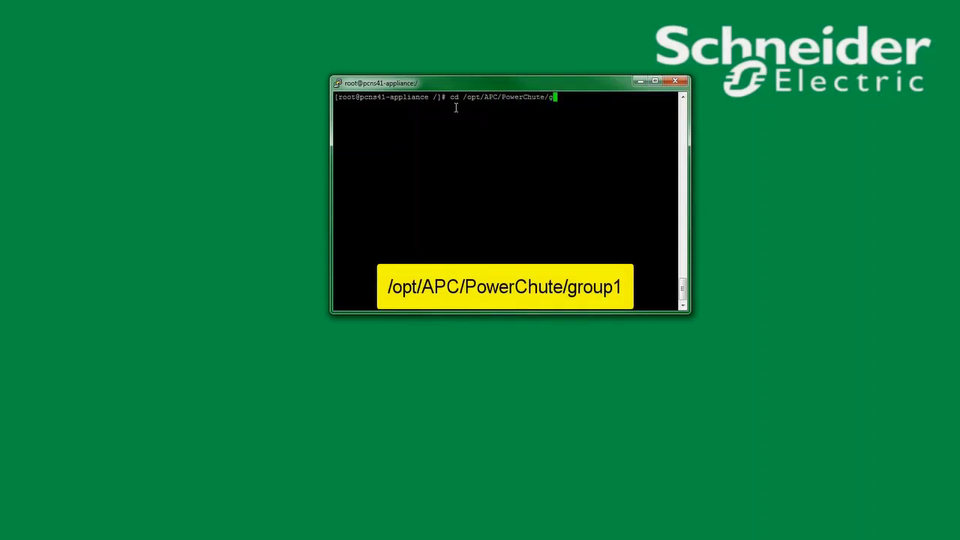
pyautogui.press('Tab')
pyautogui.press('Return')
pyautogui.write('ls')
pyautogui.press('Return')
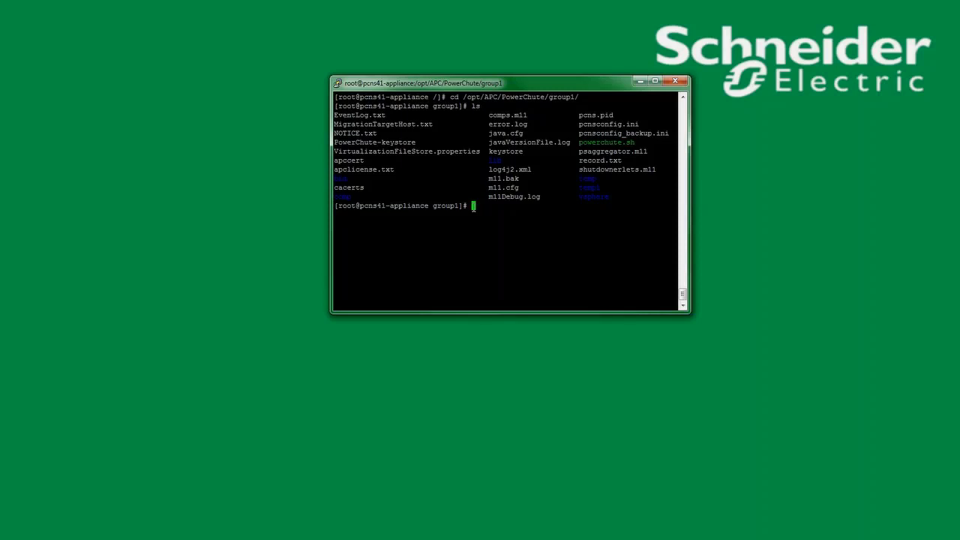
# Step: Stop the service with 'service PowerChute stop' and enter 'vi pcnsconfig.ini'
pyautogui.write('se')
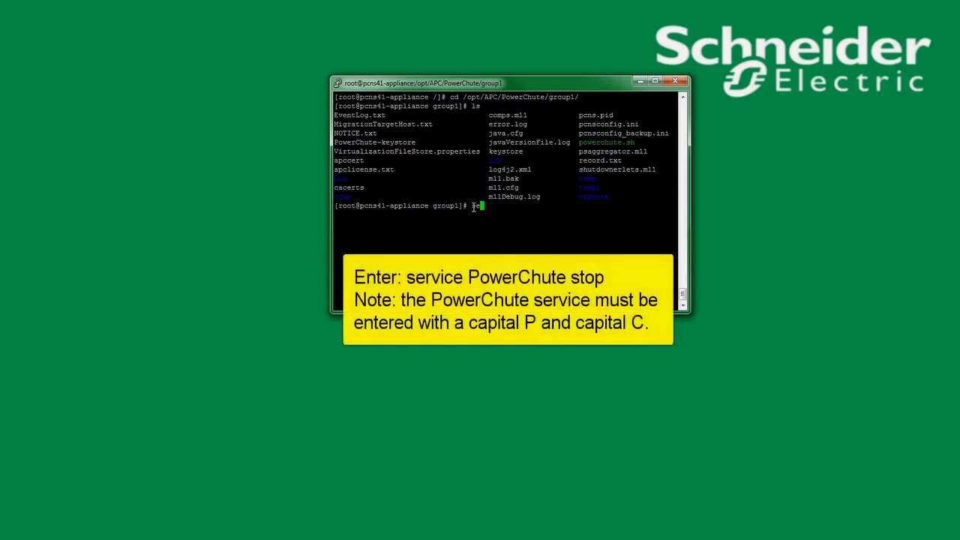
pyautogui.write('rvice PowerChute stop')
pyautogui.press('Return')
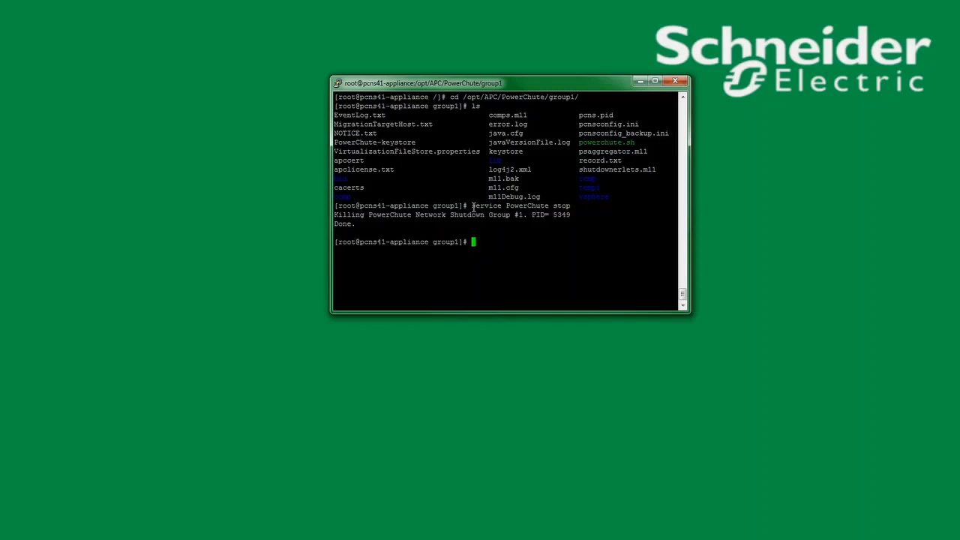
pyautogui.write('vi pcnsconfig.ini')
# Step: In vi, insert 'username = pcns' and a password line below IP_1_Outlet = 1, then save with :wq
pyautogui.press('Return')
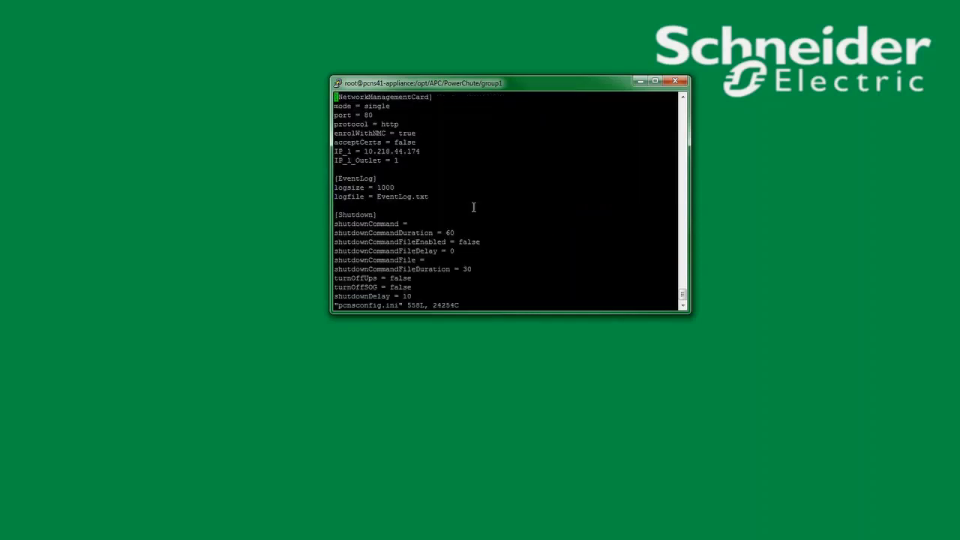
pyautogui.press('Down')
pyautogui.press('Down')
pyautogui.press('Down')
pyautogui.press('Down')
pyautogui.press('Down')
pyautogui.press('Down')
pyautogui.press('Down')
pyautogui.press('Down')
pyautogui.write('i')
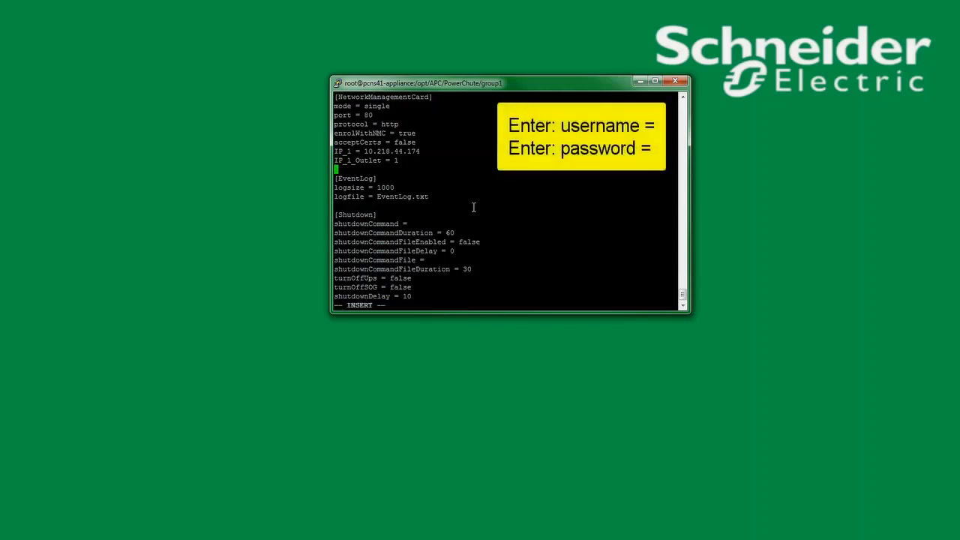
pyautogui.write('username = pcns')
pyautogui.press('Return')
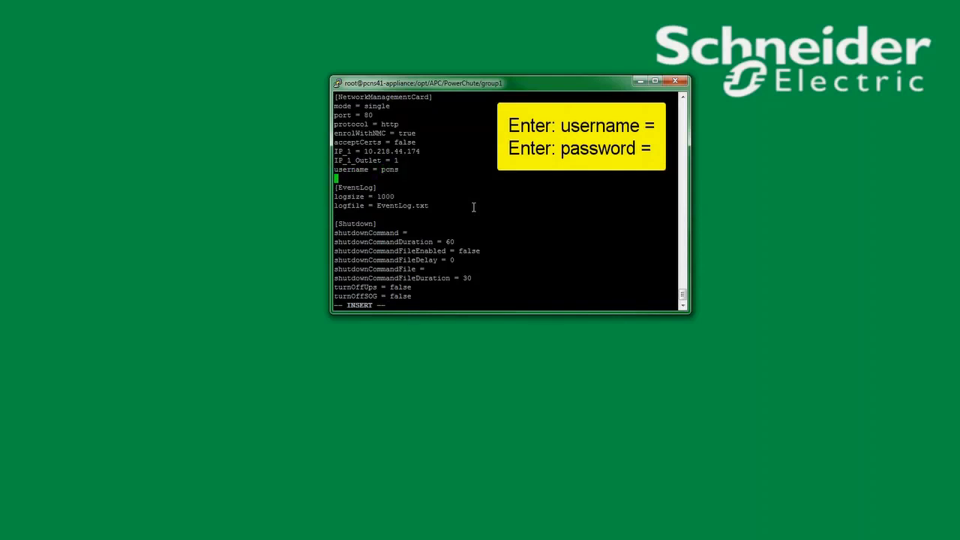
pyautogui.write('pasword = apc')
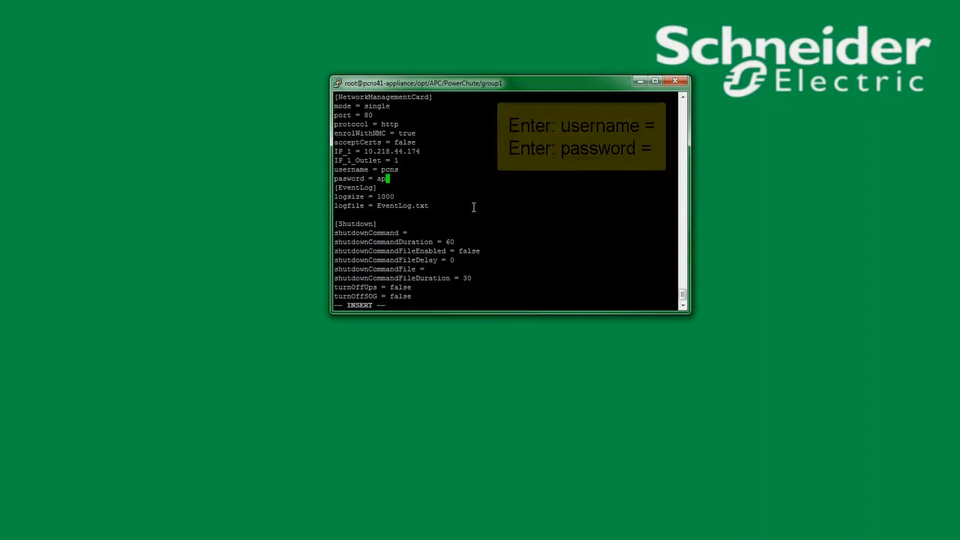
pyautogui.press('Left')
pyautogui.press('Left')
pyautogui.press('Left')
pyautogui.press('Left')
pyautogui.press('Left')
pyautogui.press('Left')
pyautogui.press('Left')
pyautogui.press('Left')
pyautogui.press('Left')
pyautogui.press('Left')
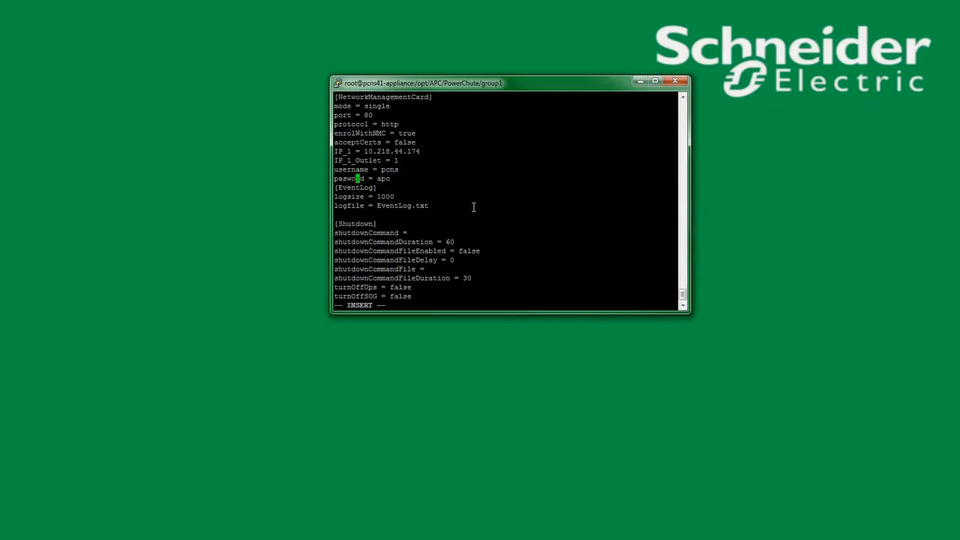
pyautogui.write('s')
pyautogui.press('Escape')
pyautogui.write(':wq')
pyautogui.press('Return')
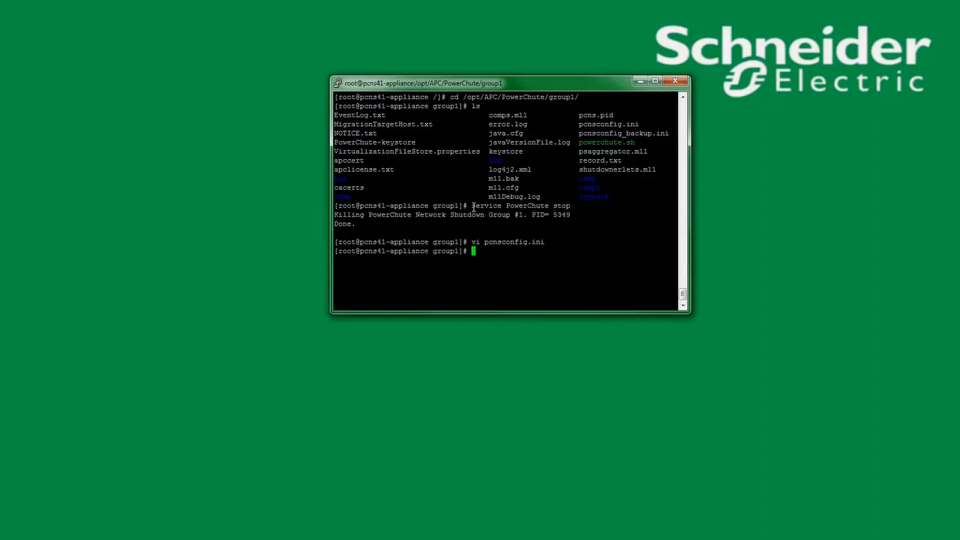
# Step: Run 'service PowerChute start' on the appliance until startup completes
pyautogui.write('service PowerChute')
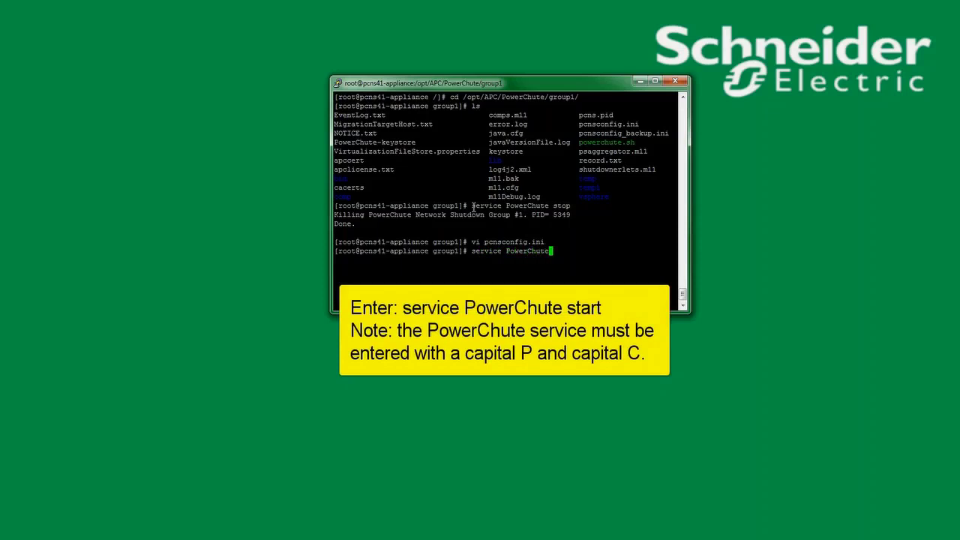
pyautogui.write(' start')
pyautogui.press('Return')
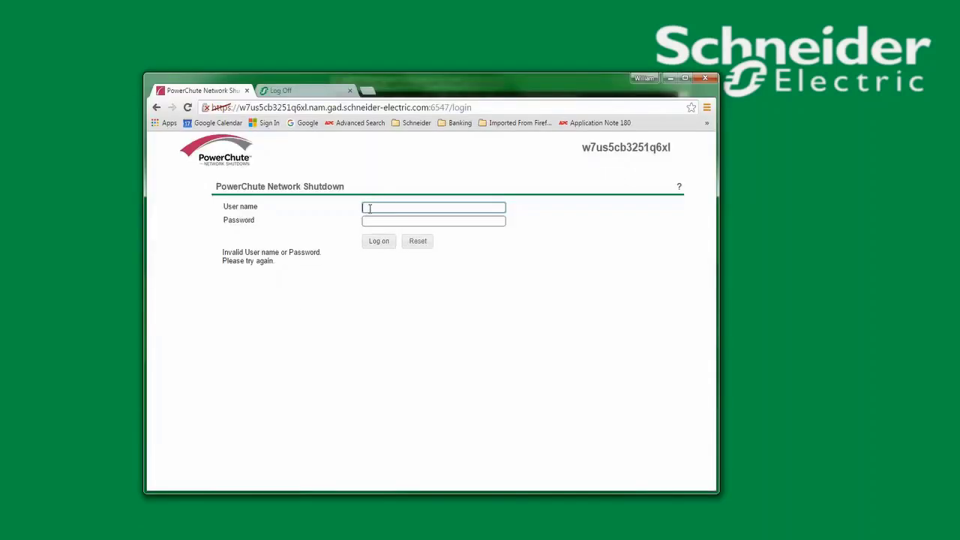
# Step: Log in to PowerChute as user pcns with the newly configured password
pyautogui.write('pcns')
pyautogui.press('Tab')
pyautogui.write('apc')
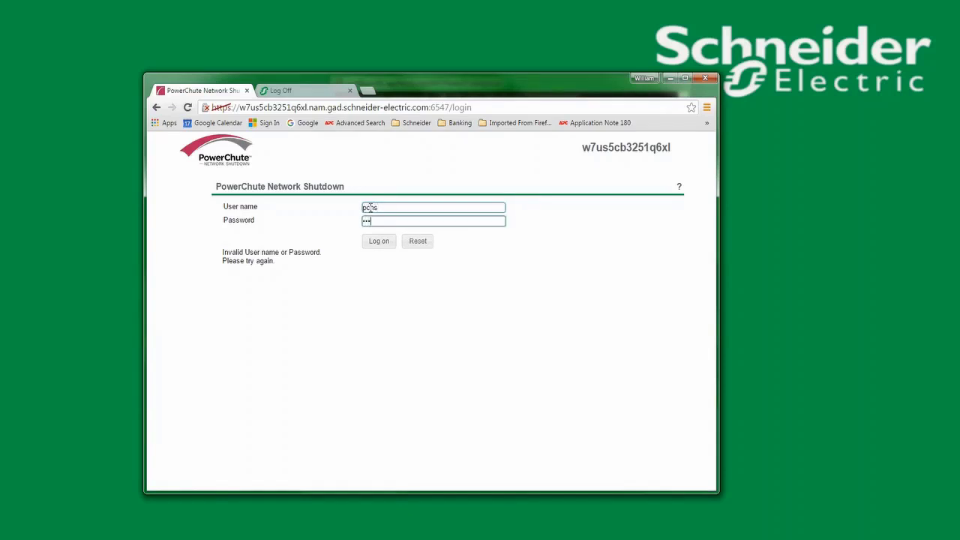
pyautogui.press('Return')
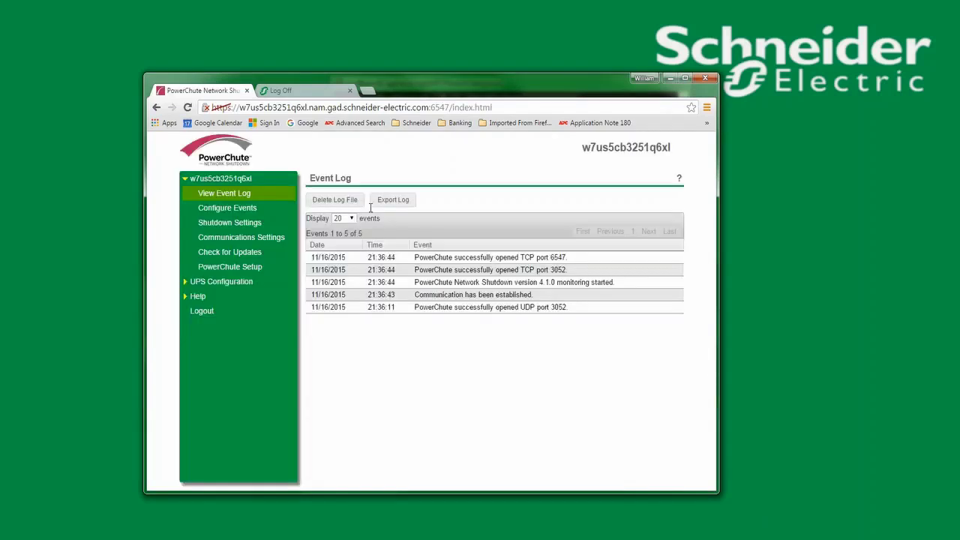